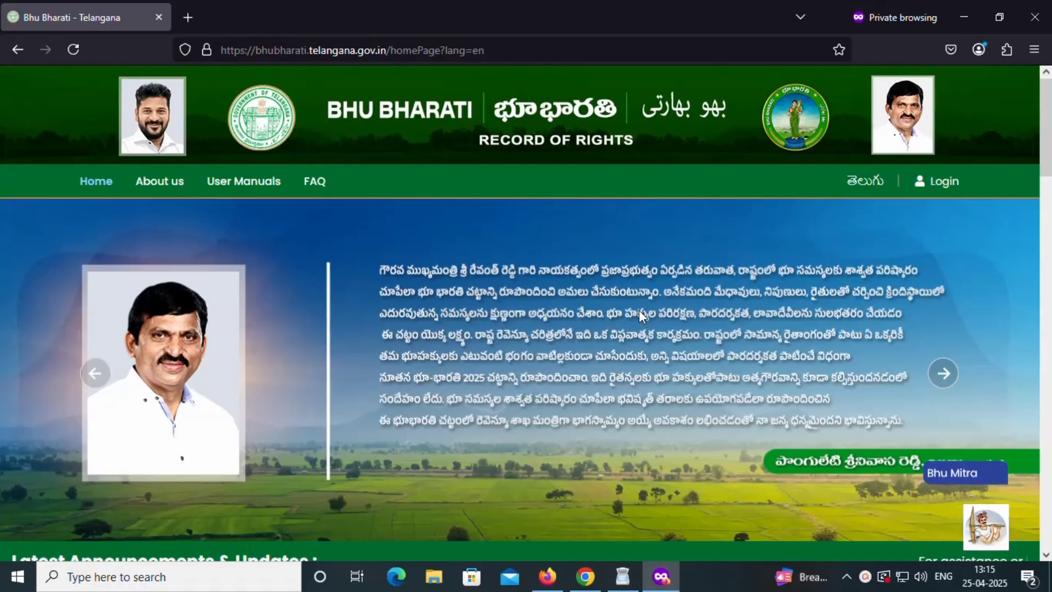
Open the Land details search service under Information Services on the Bhu Bharati home page.
scroll(480, 286, "down", 10)
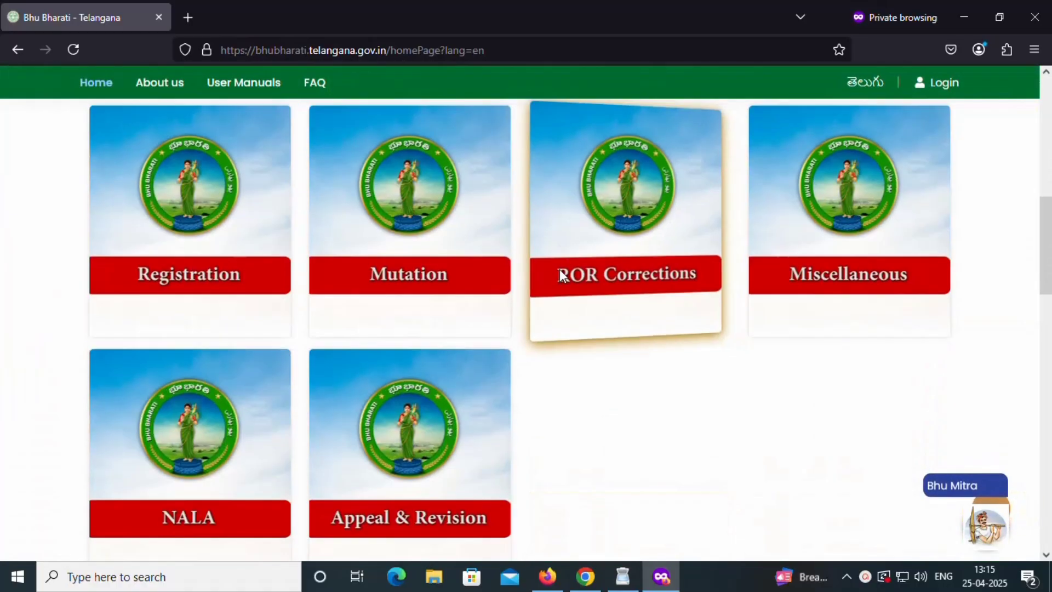
mouse_move(563, 277)
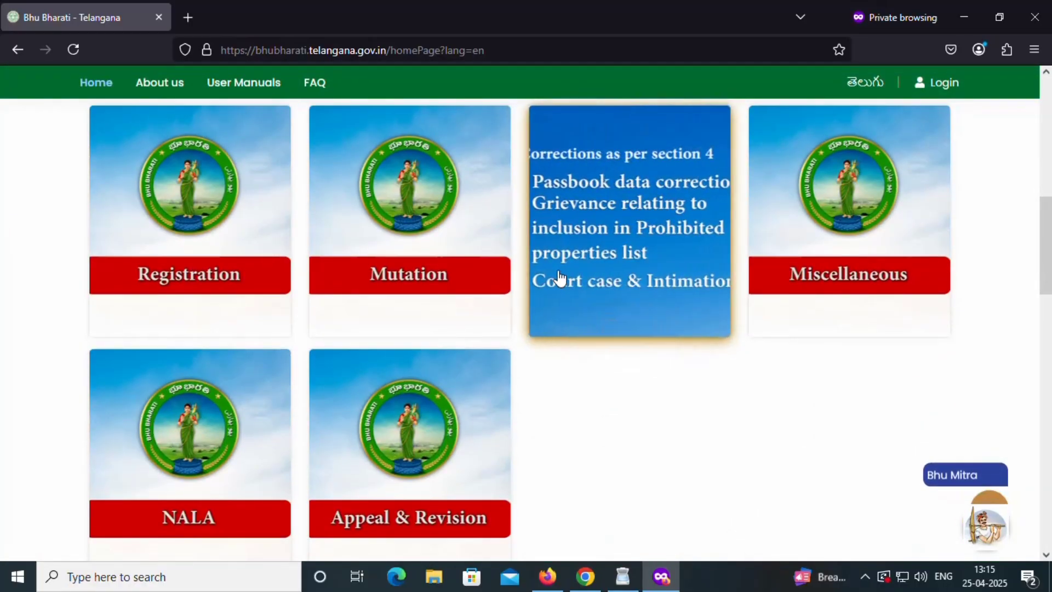
scroll(581, 328, "down", 5)
scroll(613, 367, "down", 3)
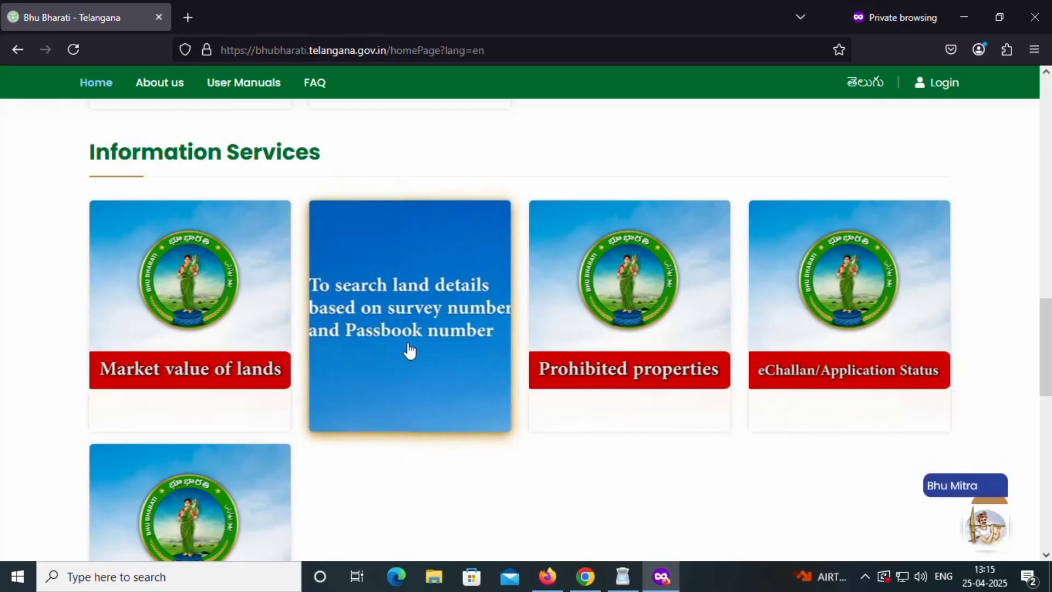
left_click(498, 396)
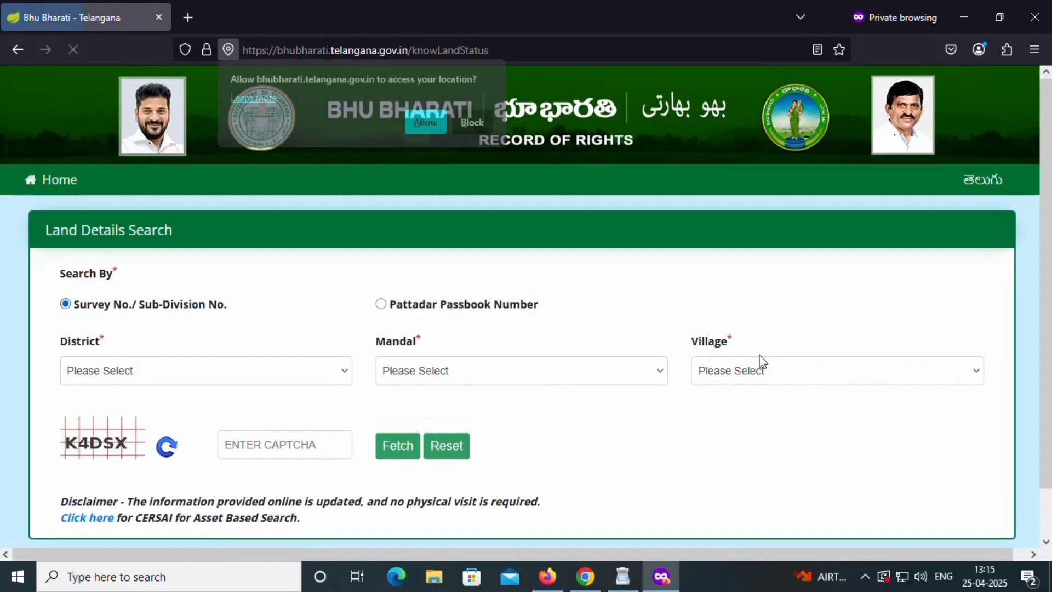
Select Jogulamba Gadwal district, Maldakal mandal and Maldakal village for the land search, and allow the site to access the location.
left_click(207, 375)
left_click(213, 231)
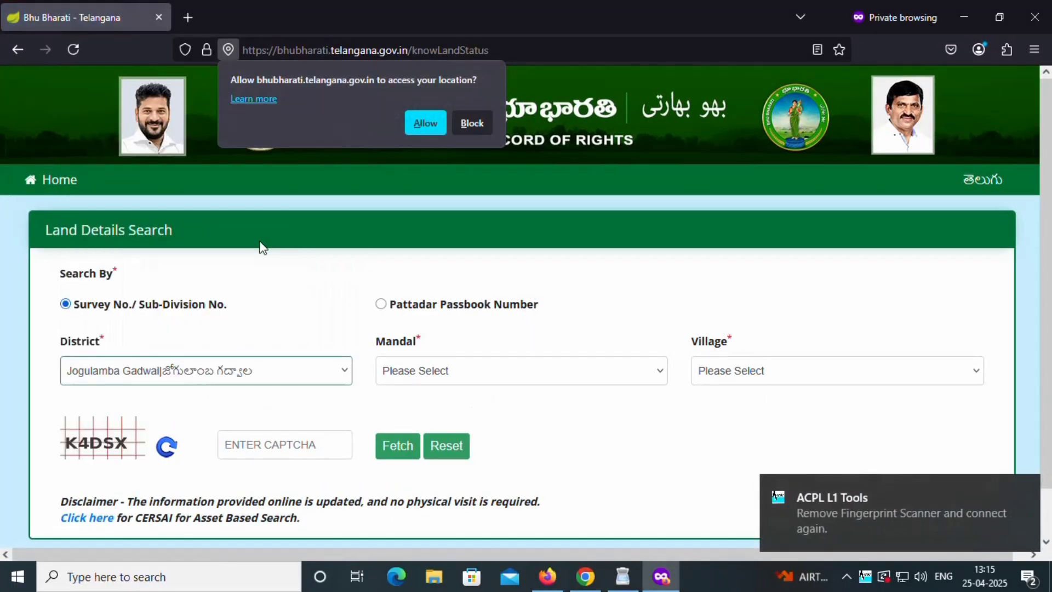
left_click(504, 369)
left_click(511, 245)
left_click(815, 373)
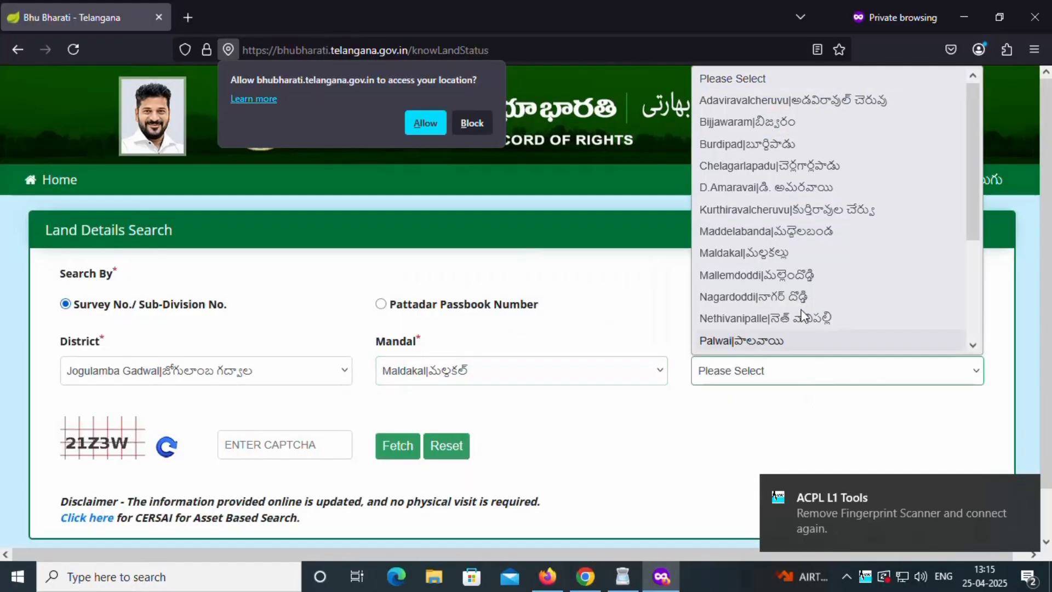
left_click(789, 262)
scroll(431, 380, "down", 2)
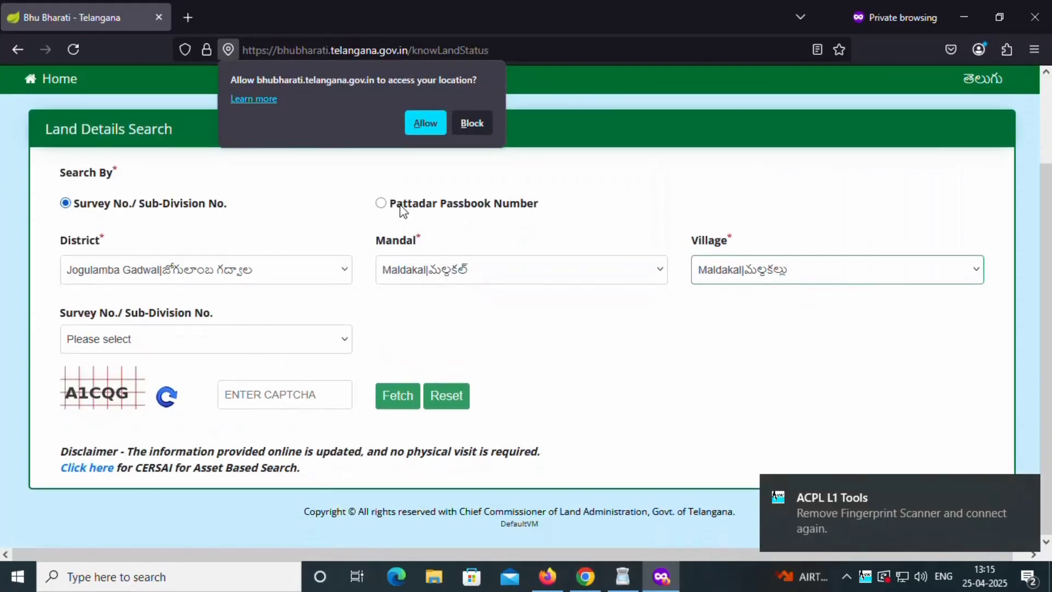
left_click(425, 124)
Select survey number 2/A/7, enter the captcha code and try to fetch the land details.
left_click(241, 352)
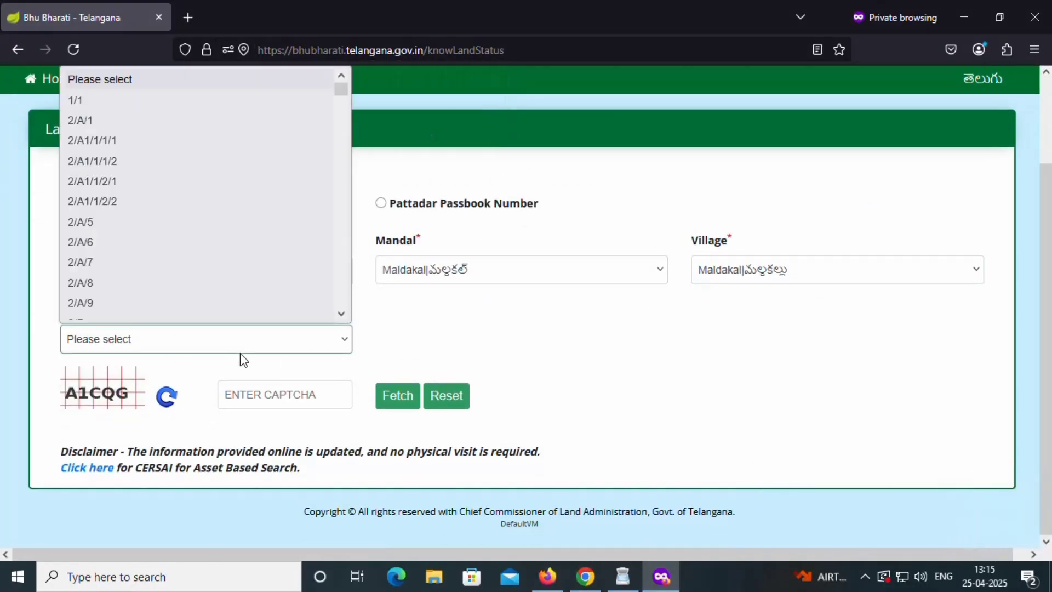
left_click(212, 263)
left_click(276, 396)
type("1Q")
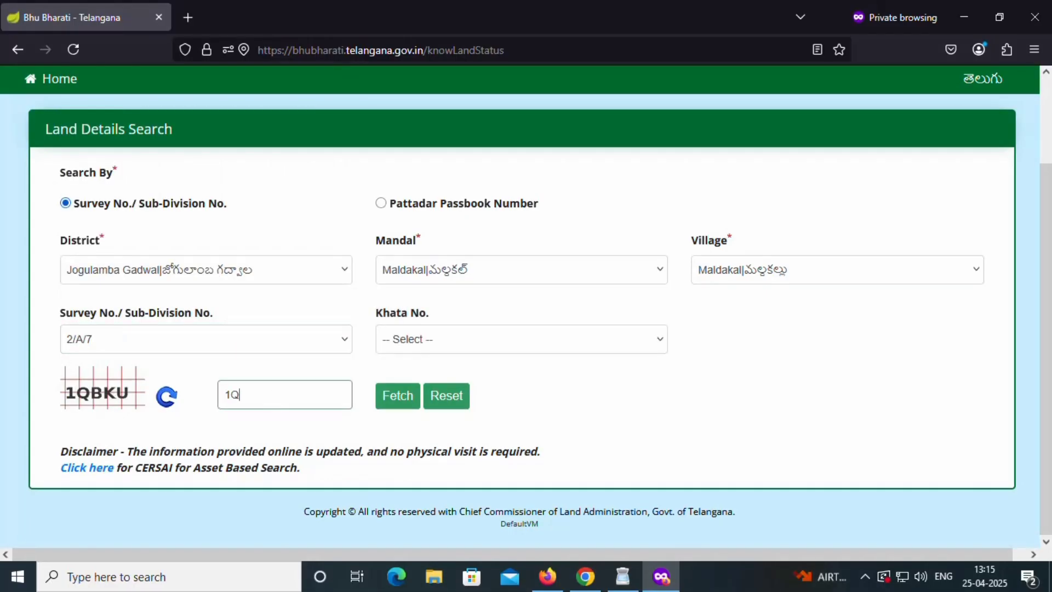
type("BKU")
left_click(395, 394)
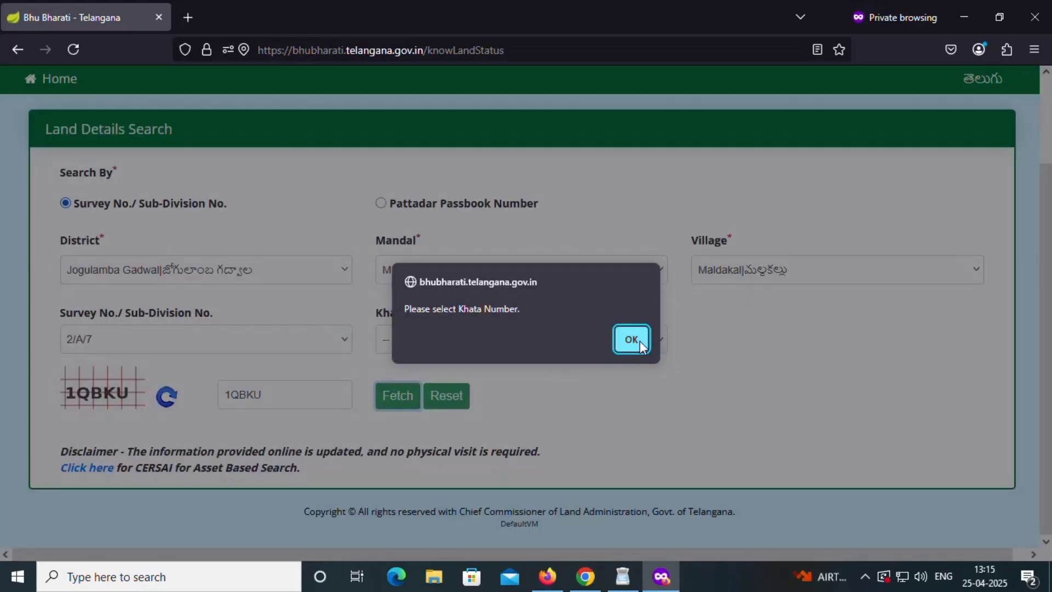
left_click(635, 338)
Select the khata number offered for the survey number, enter the new captcha code, and fetch and review the land details.
left_click(587, 351)
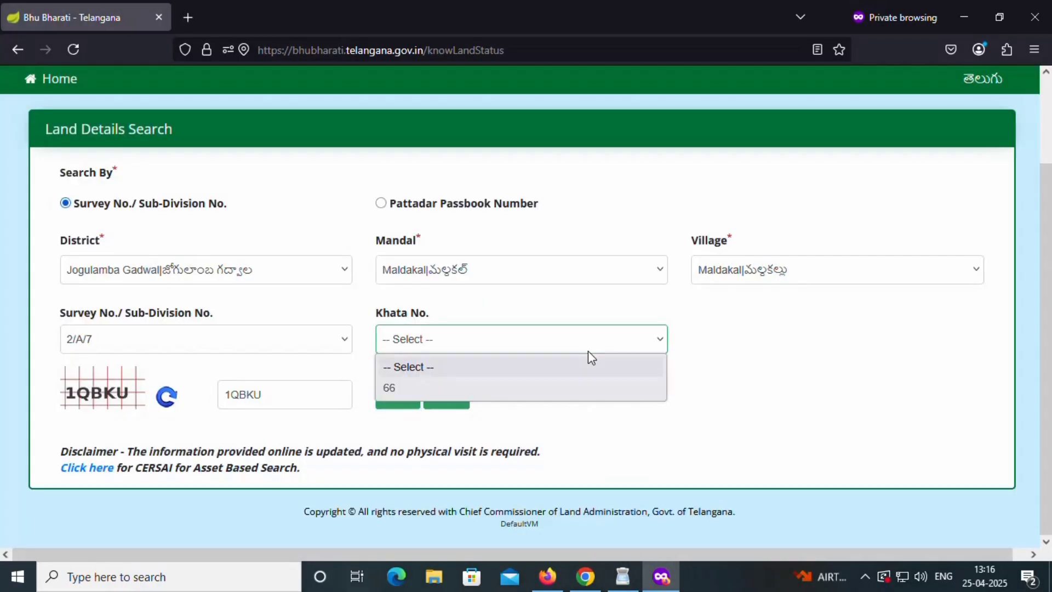
left_click(557, 389)
left_click(619, 366)
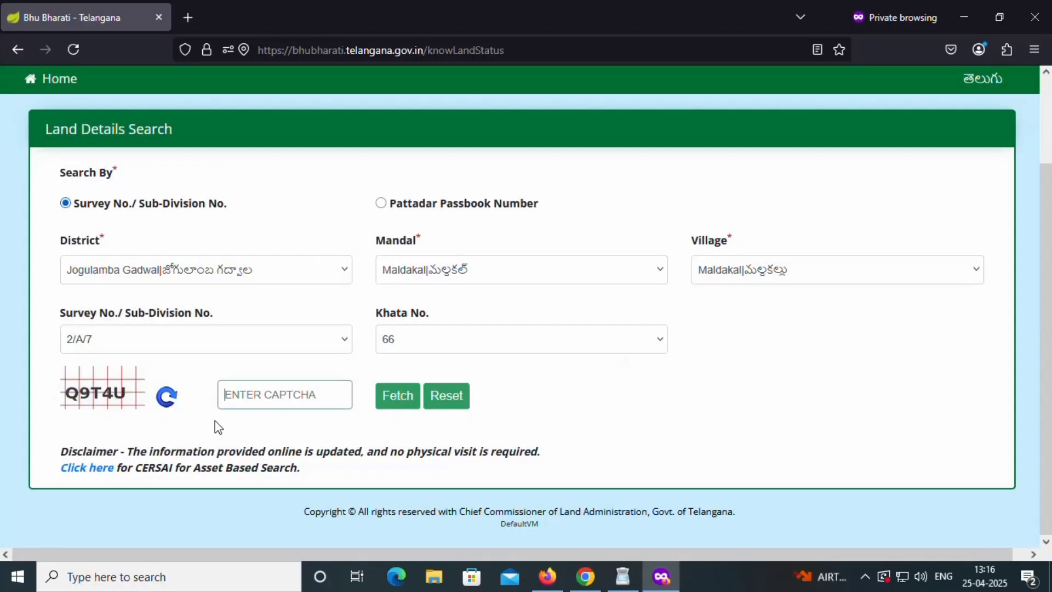
left_click(247, 389)
type("Q9")
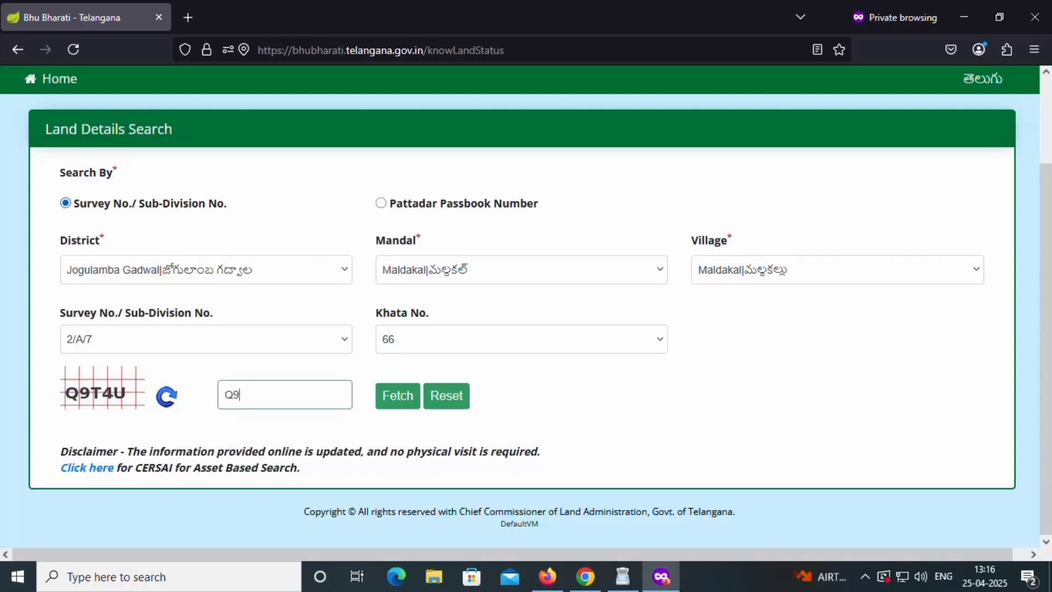
type("T4U")
left_click(396, 408)
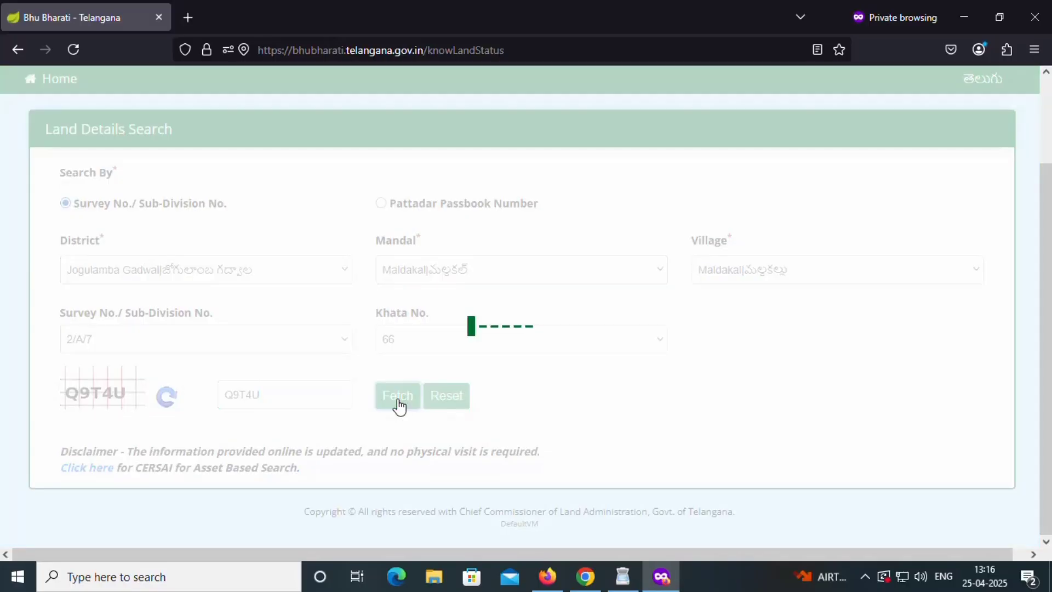
scroll(526, 296, "up", 5)
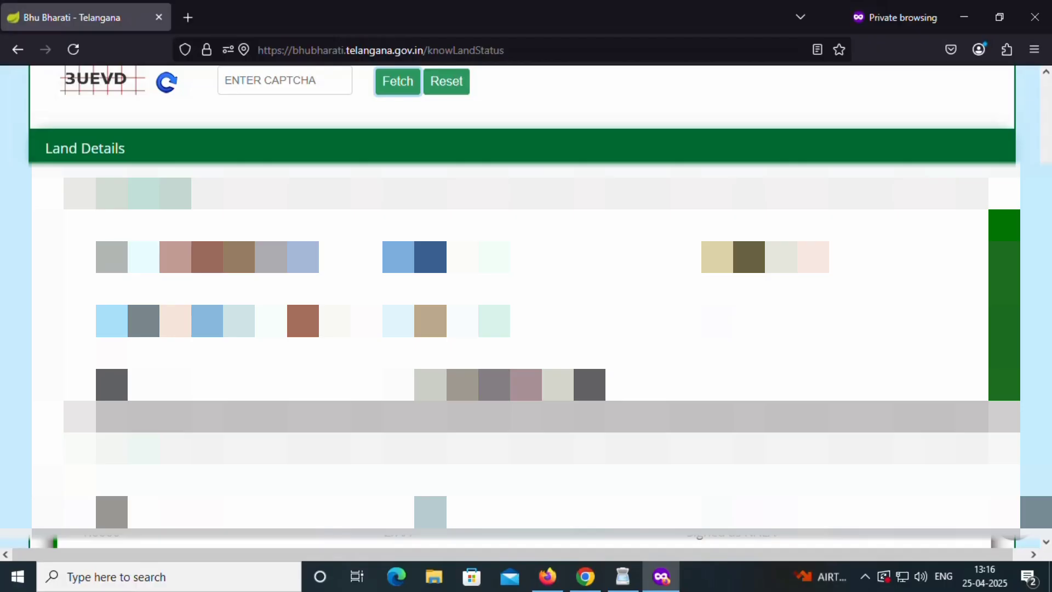
scroll(526, 296, "down", 5)
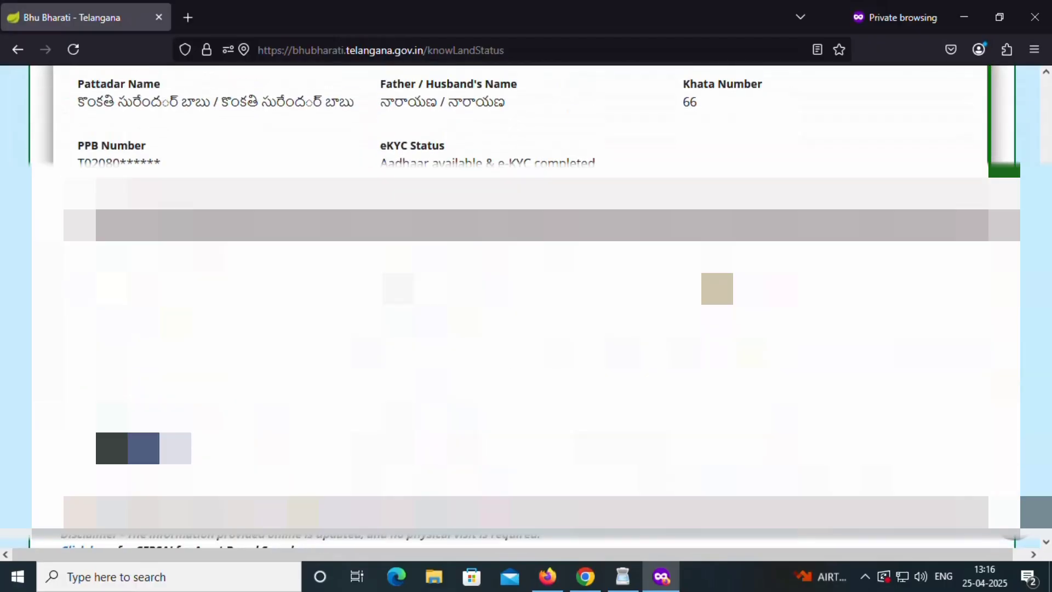
Switch the land details search to the Pattadar Passbook Number option and show its entry field.
scroll(542, 383, "up", 8)
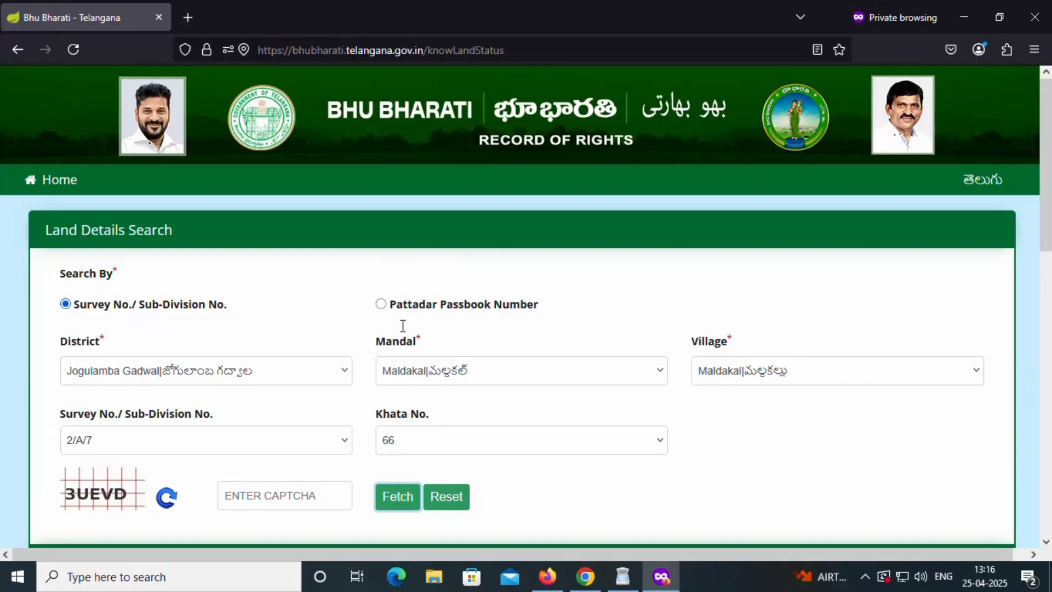
left_click(380, 305)
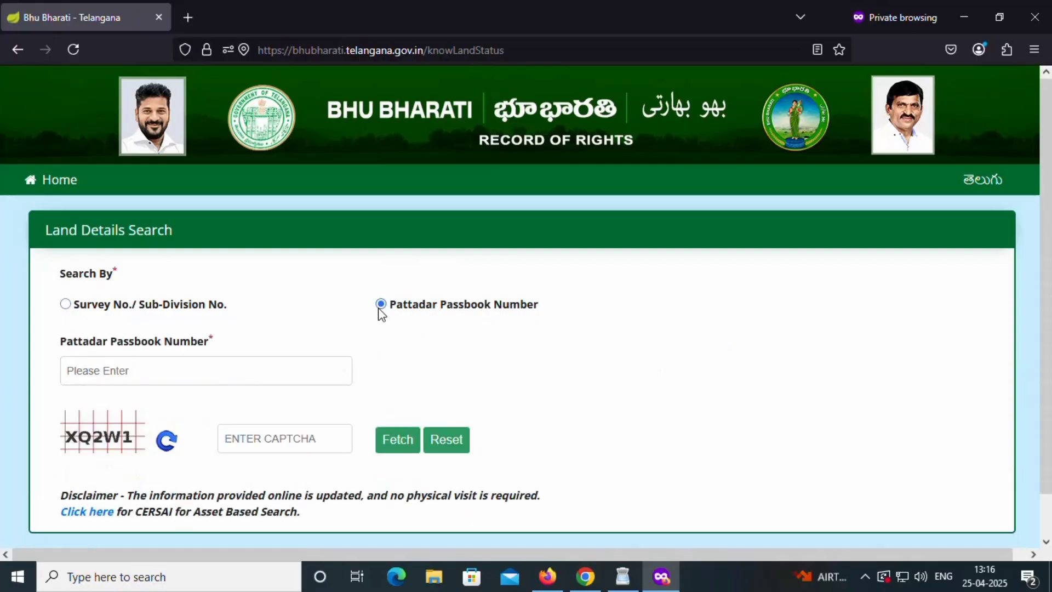
left_click(121, 372)
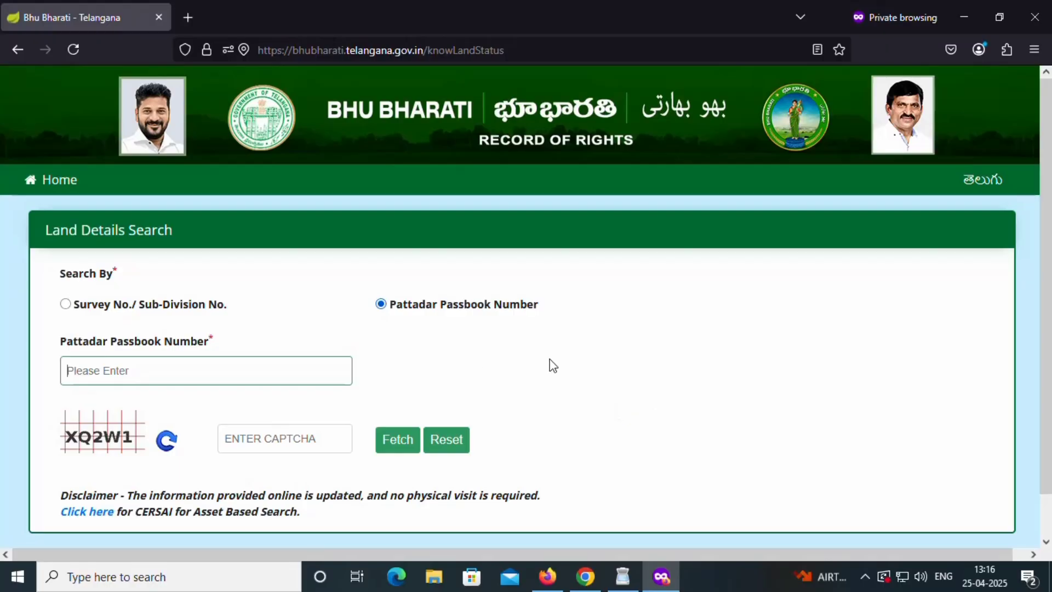
Return to the portal's home page and open the Market value of lands service.
left_click(62, 185)
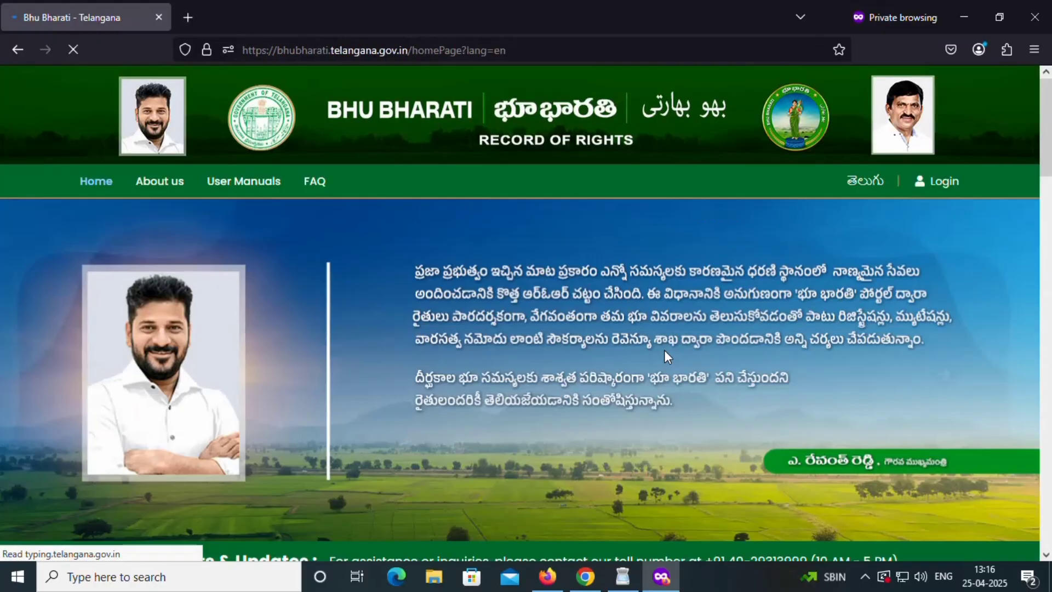
scroll(576, 387, "down", 1)
scroll(576, 387, "down", 15)
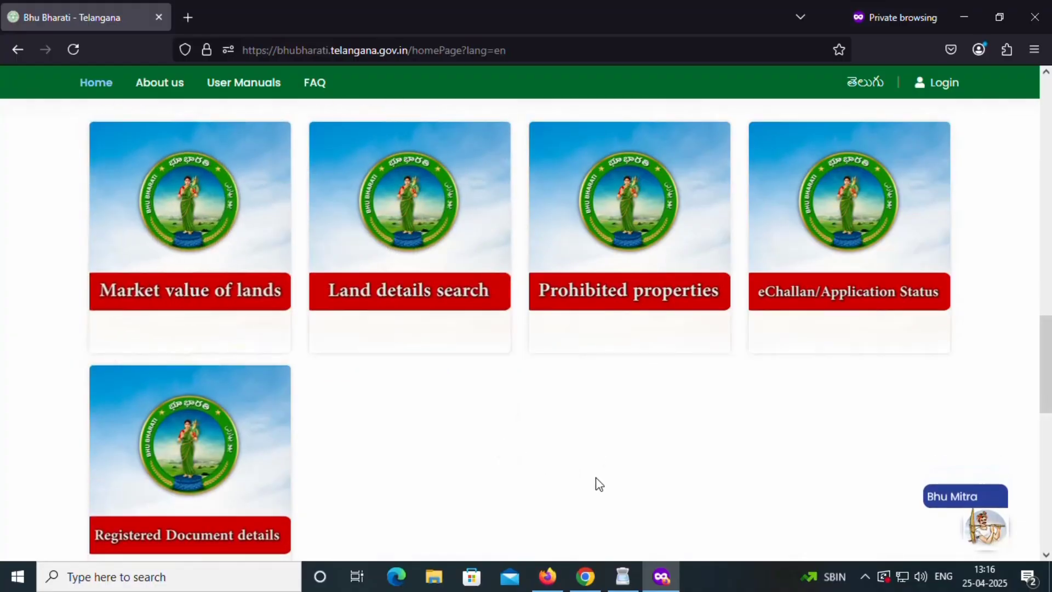
left_click(232, 326)
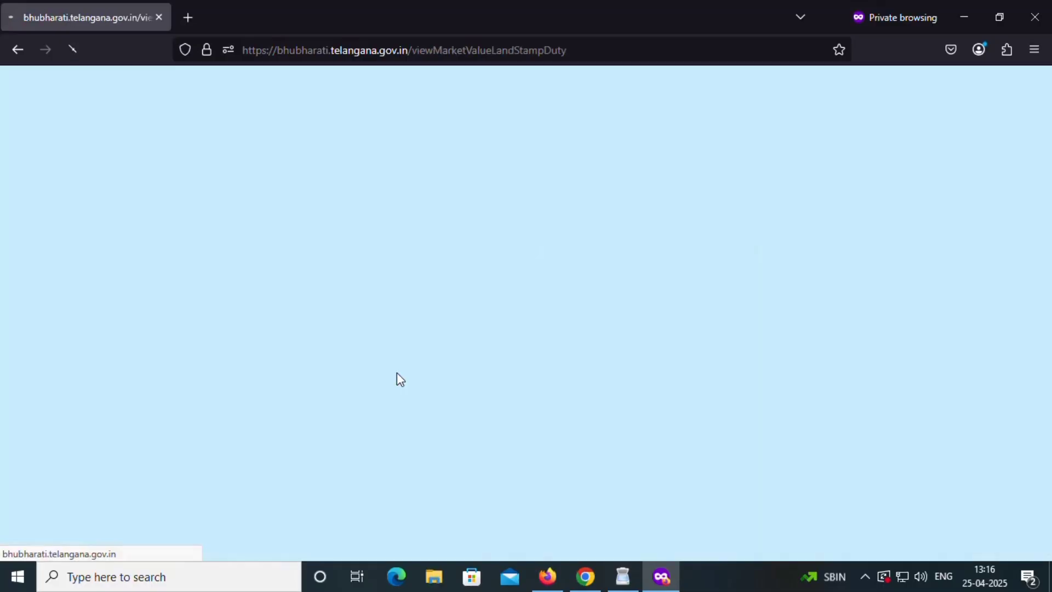
Select Jogulamba Gadwal district, Gadwal mandal, Atmakur village and survey number 1/3 for the stamp duty market value.
scroll(206, 281, "down", 2)
left_click(193, 230)
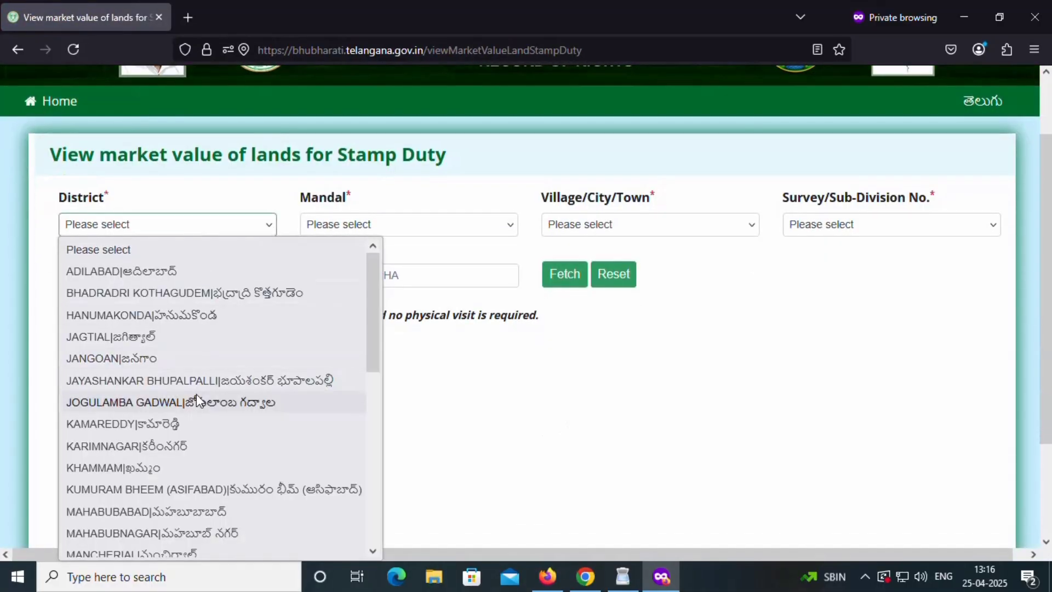
left_click(137, 399)
left_click(470, 226)
left_click(434, 312)
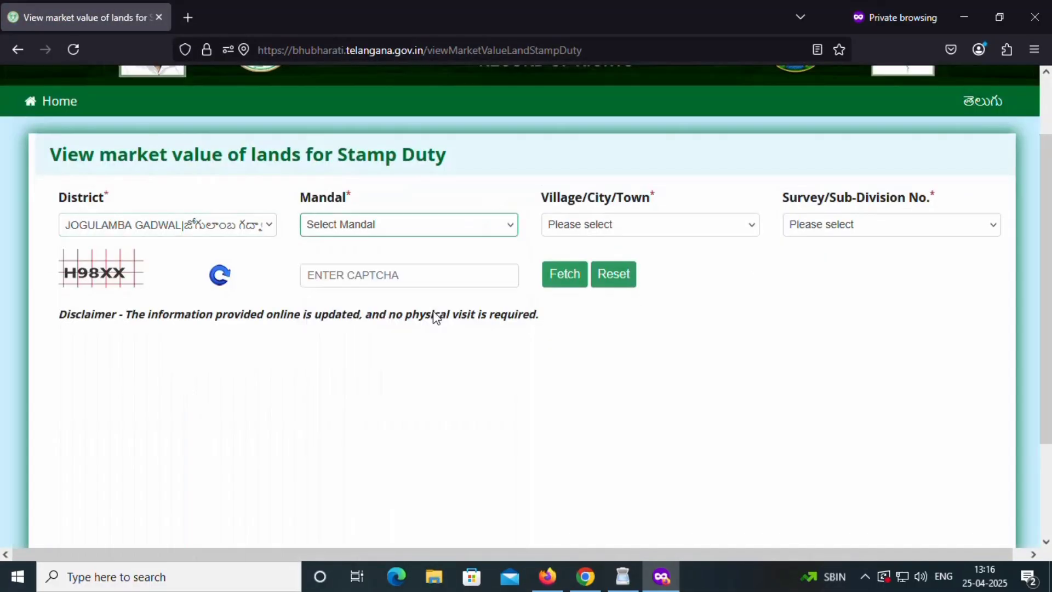
left_click(707, 225)
left_click(682, 300)
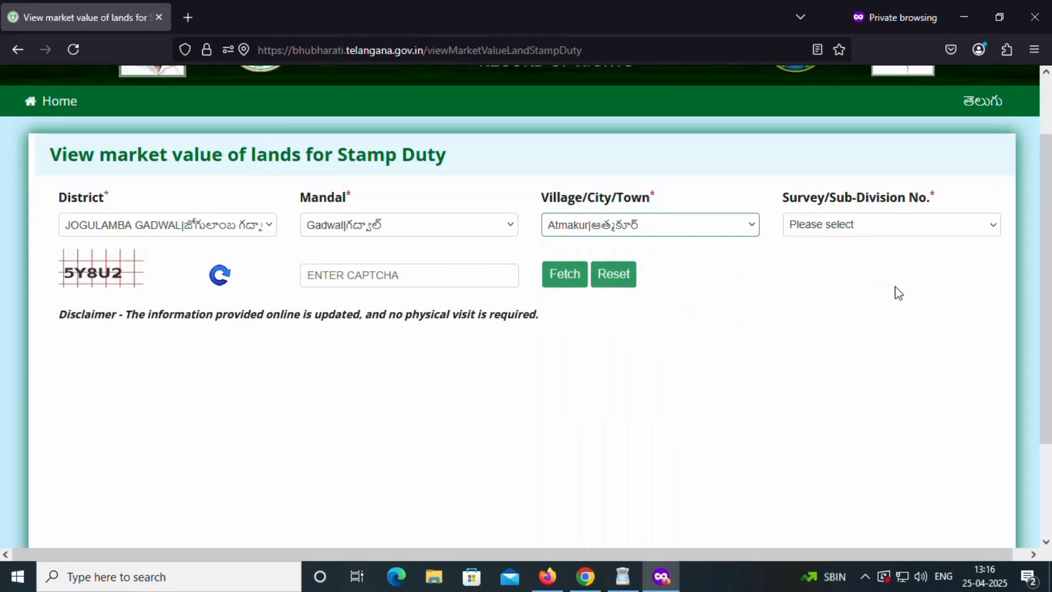
left_click(870, 231)
left_click(772, 310)
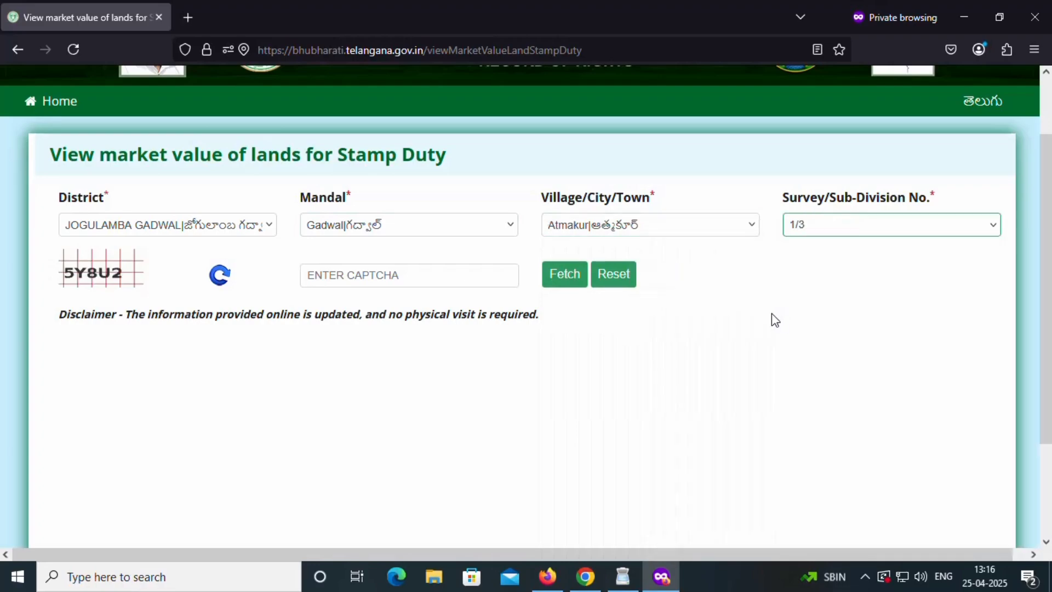
Enter the captcha code and fetch the market value of the selected land.
left_click(446, 278)
type("A74E")
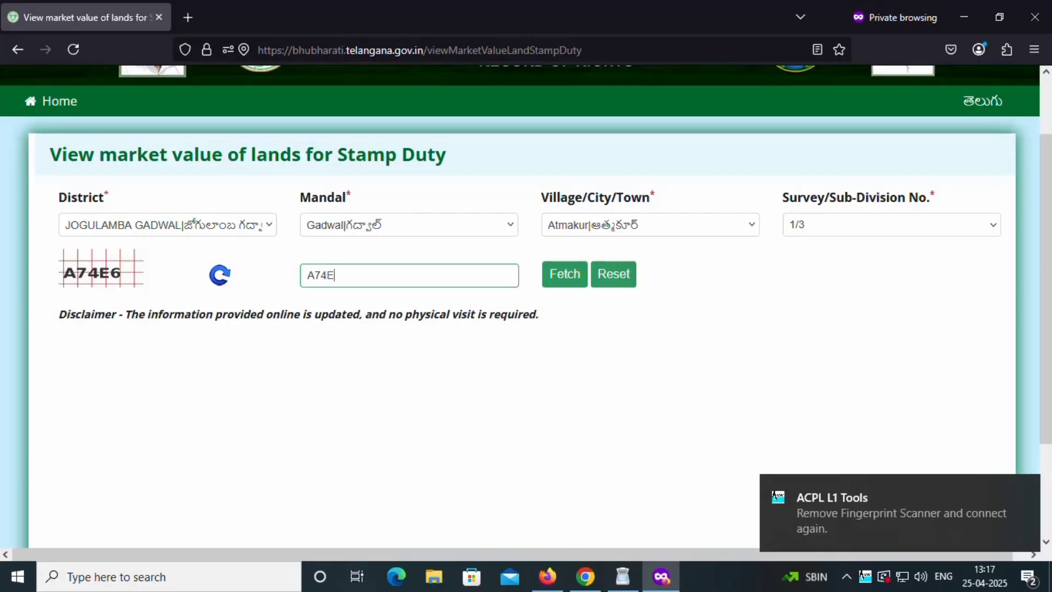
type("6")
left_click(565, 285)
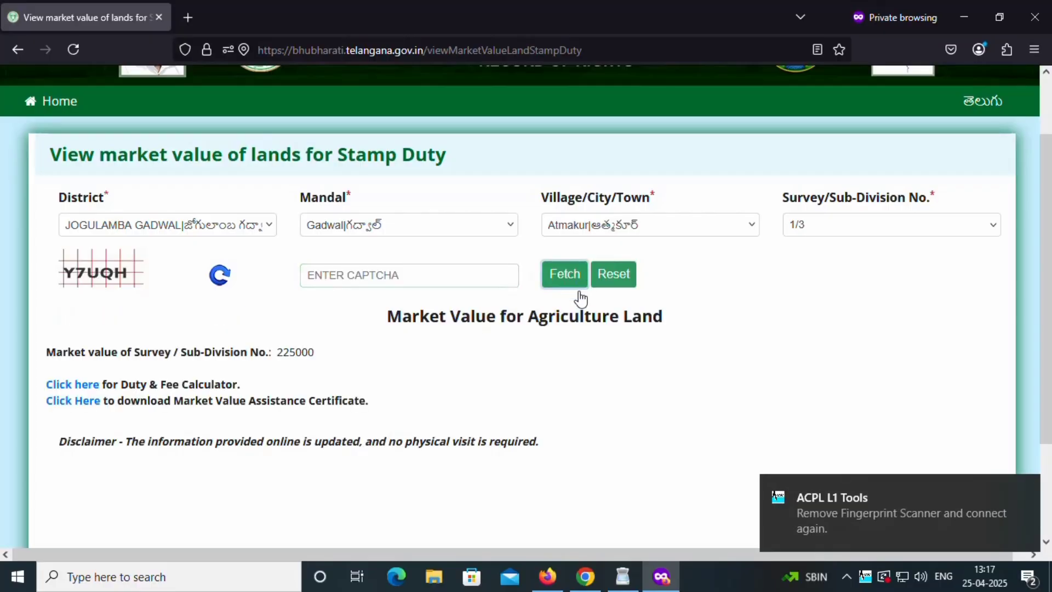
Request the Market Value Assistance Certificate, enter its captcha code and download the PDF.
scroll(564, 362, "down", 2)
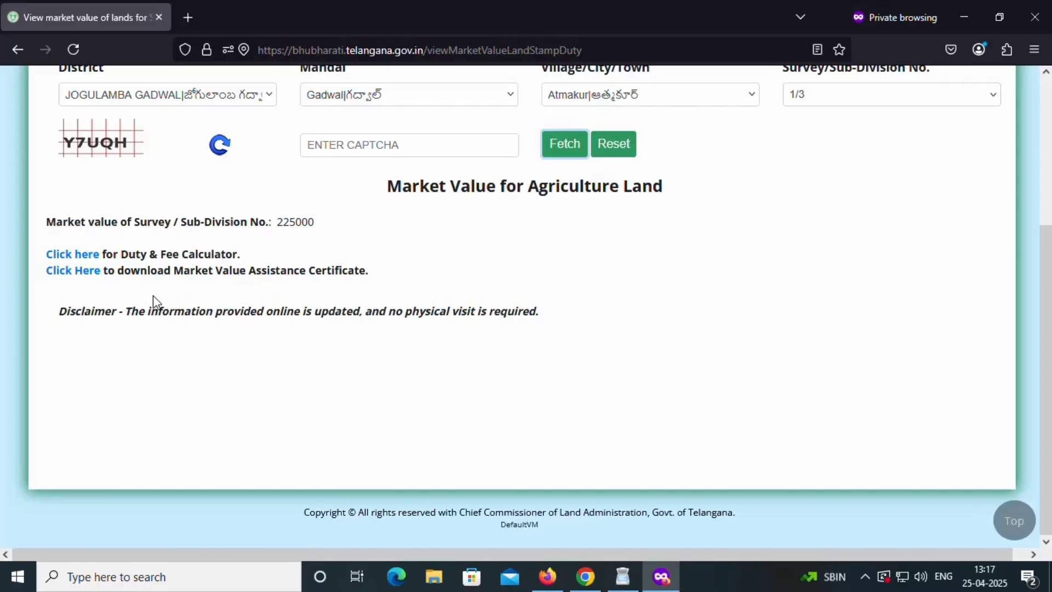
left_click(82, 272)
scroll(469, 376, "down", 4)
left_click(356, 303)
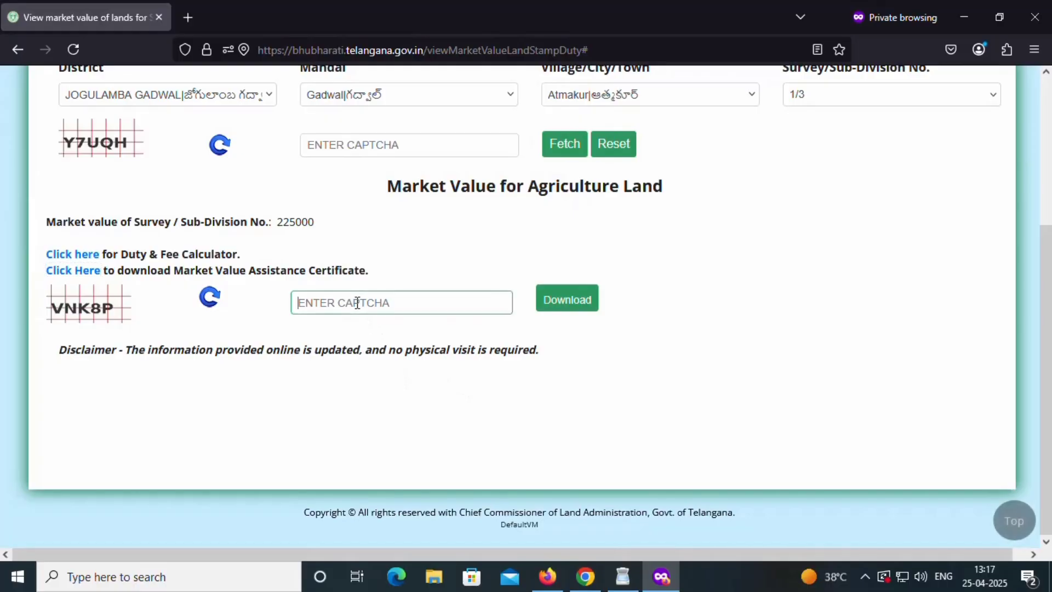
type("VN")
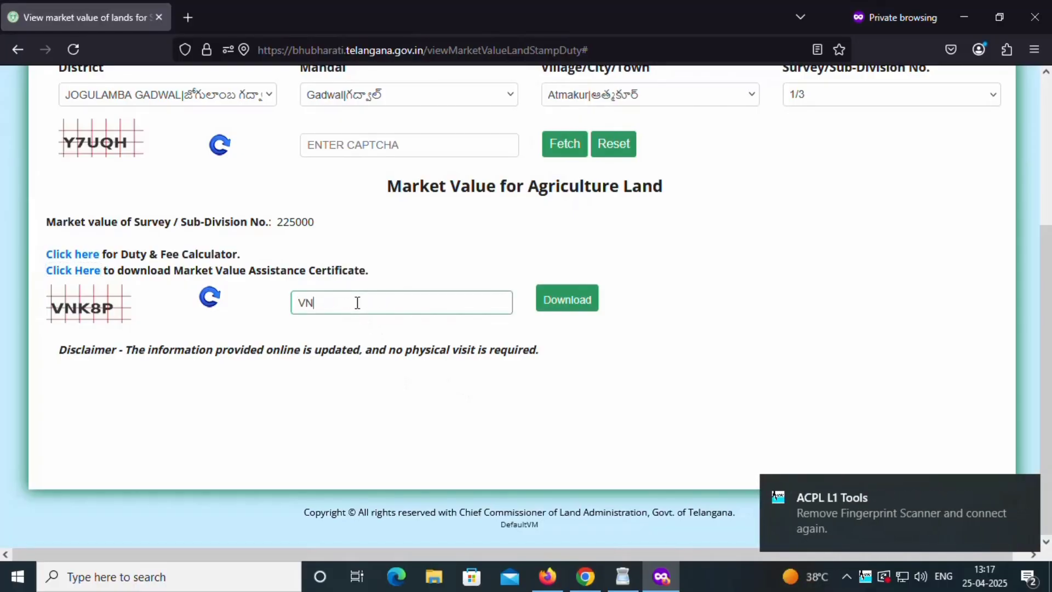
type("K8P")
left_click(571, 305)
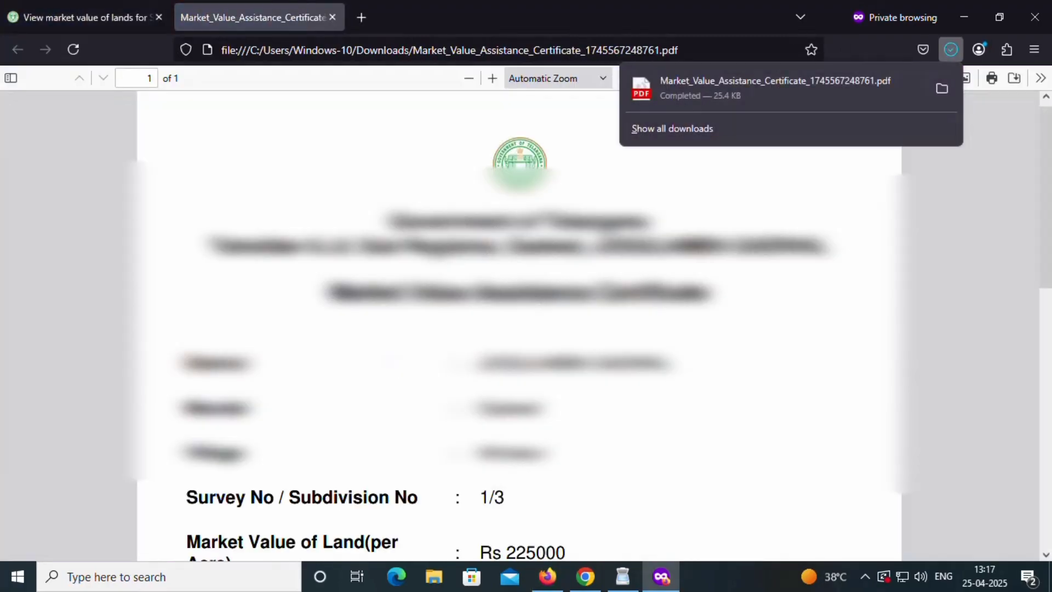
Read through the downloaded Market Value Assistance Certificate from its location details to the closing note.
scroll(542, 310, "down", 5)
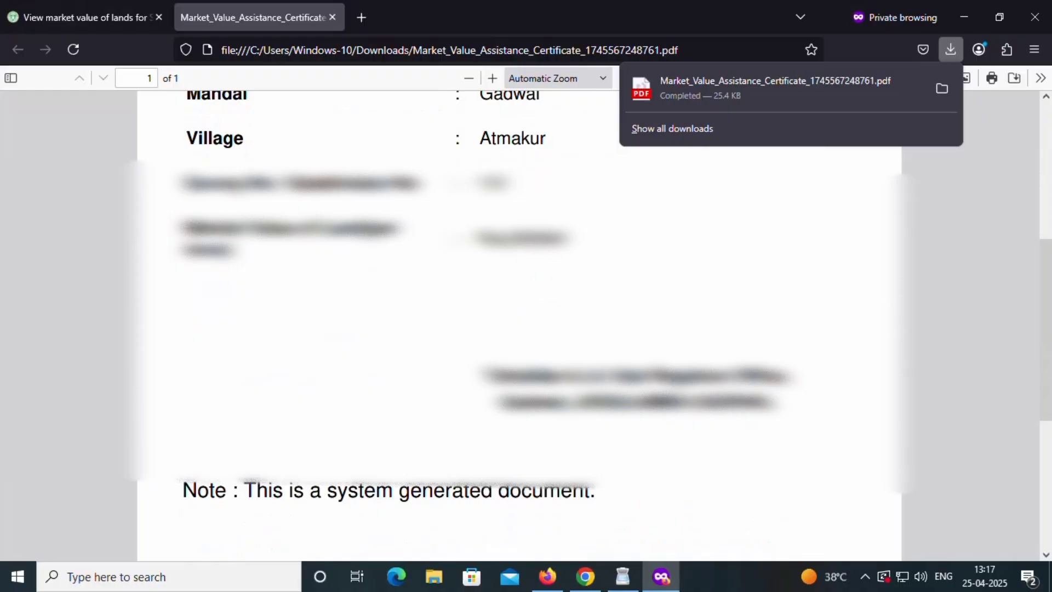
left_click(553, 241)
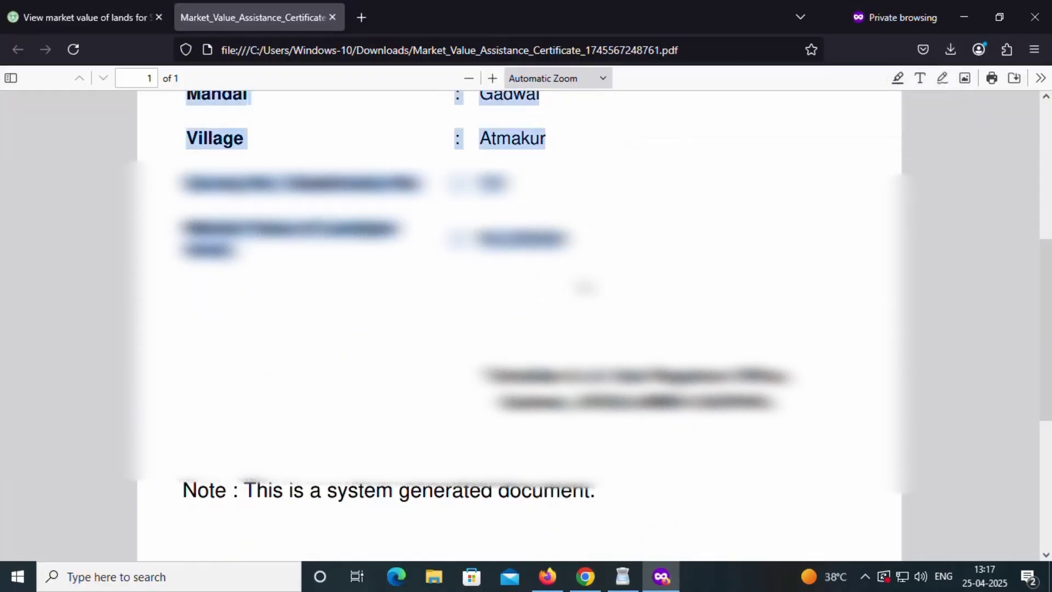
scroll(624, 335, "up", 3)
scroll(630, 351, "up", 4)
left_click(631, 355)
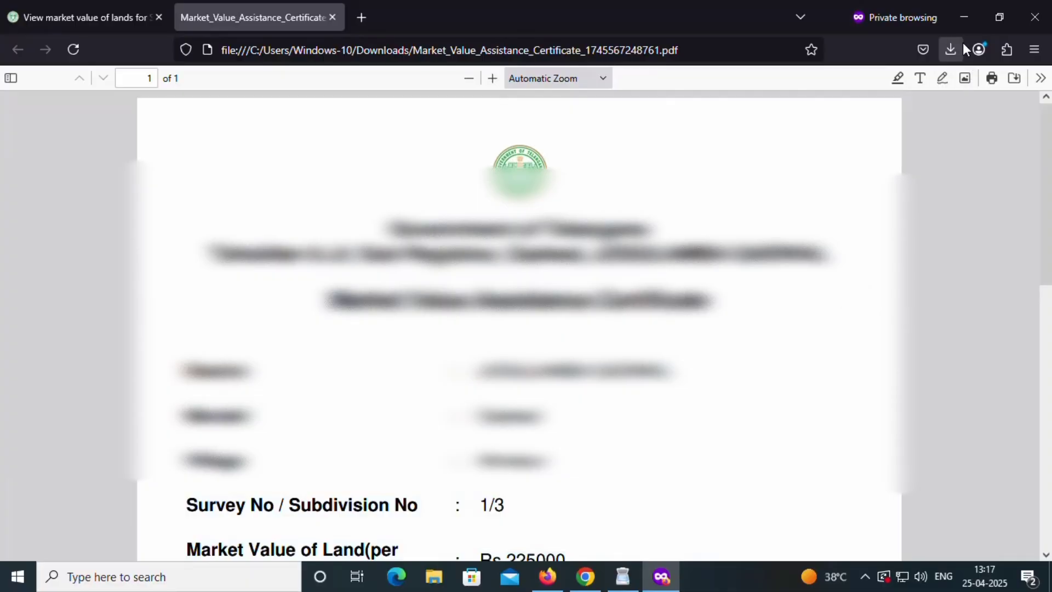
left_click(965, 18)
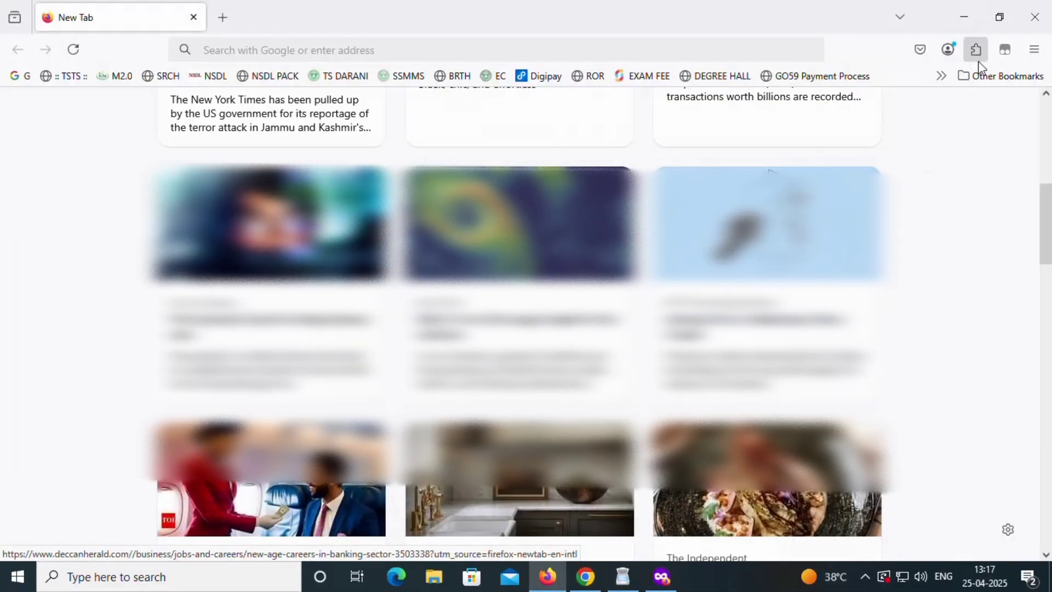
left_click(1035, 49)
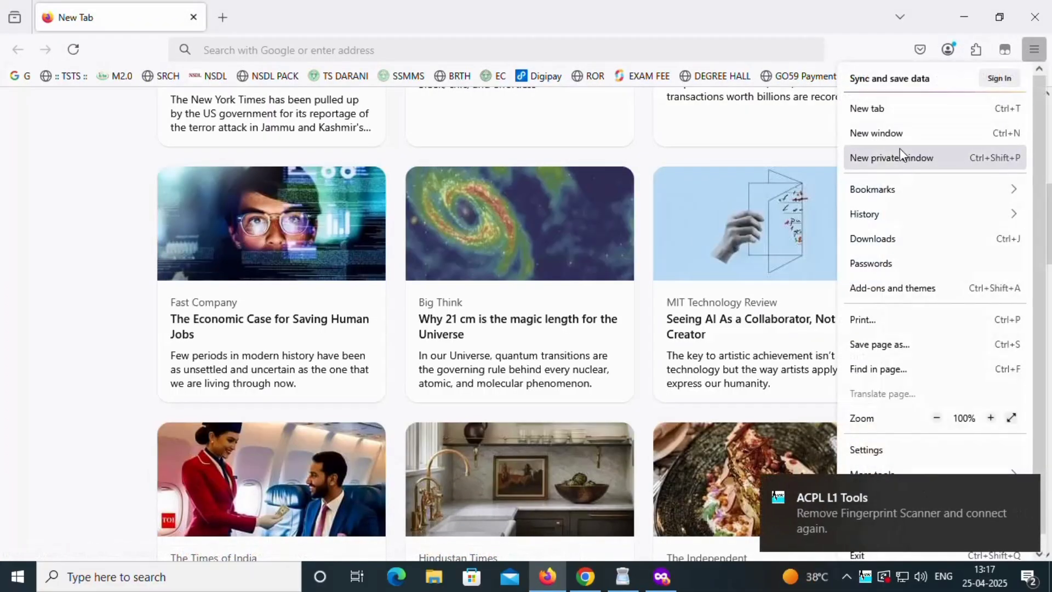
left_click(901, 156)
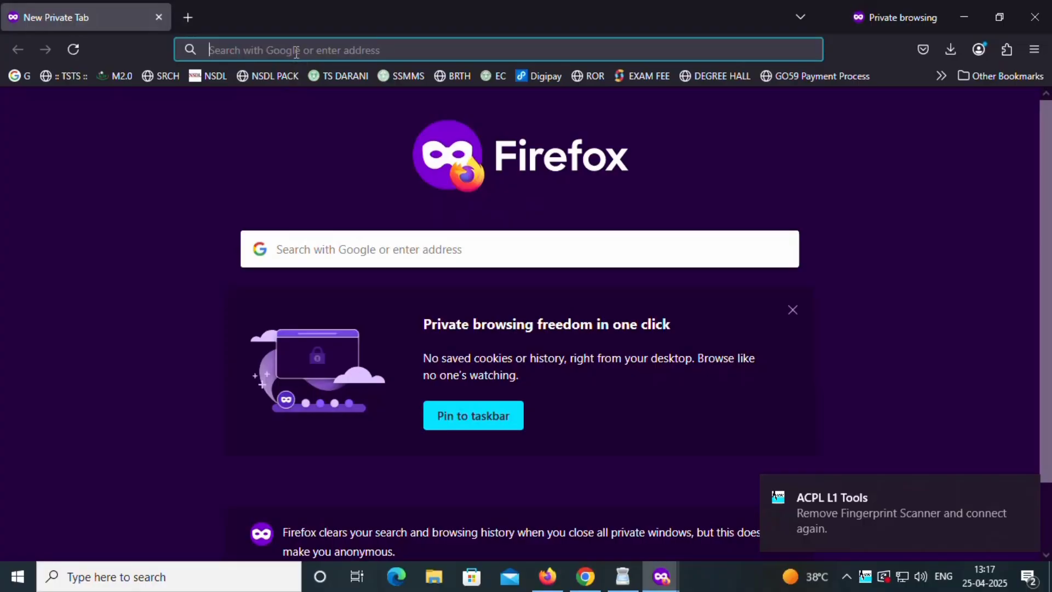
left_click(297, 53)
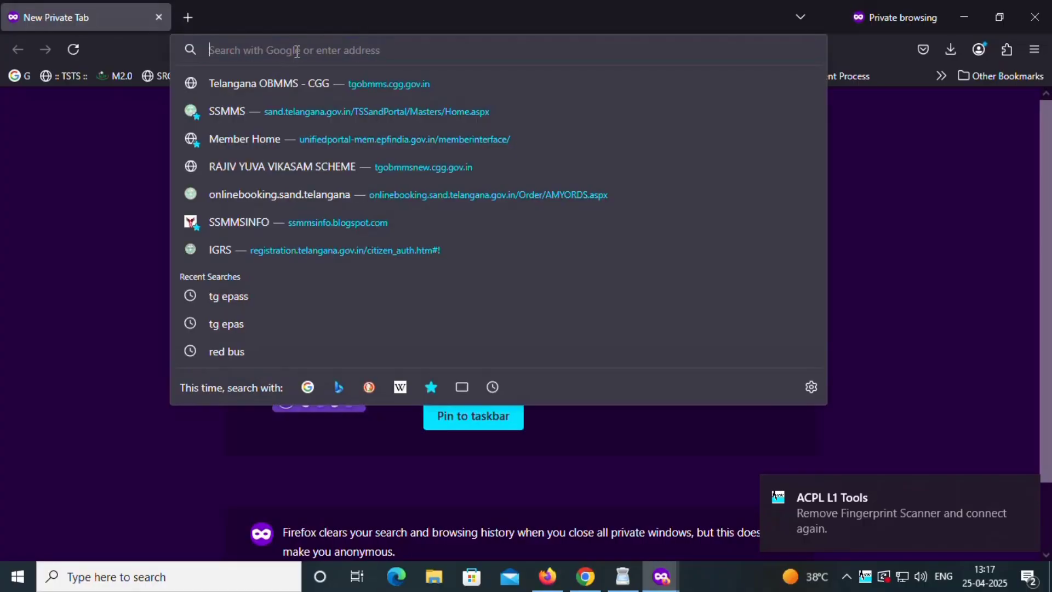
type("https://bhubharati.telangana.gov.in/homePage?lang=en")
key("Return")
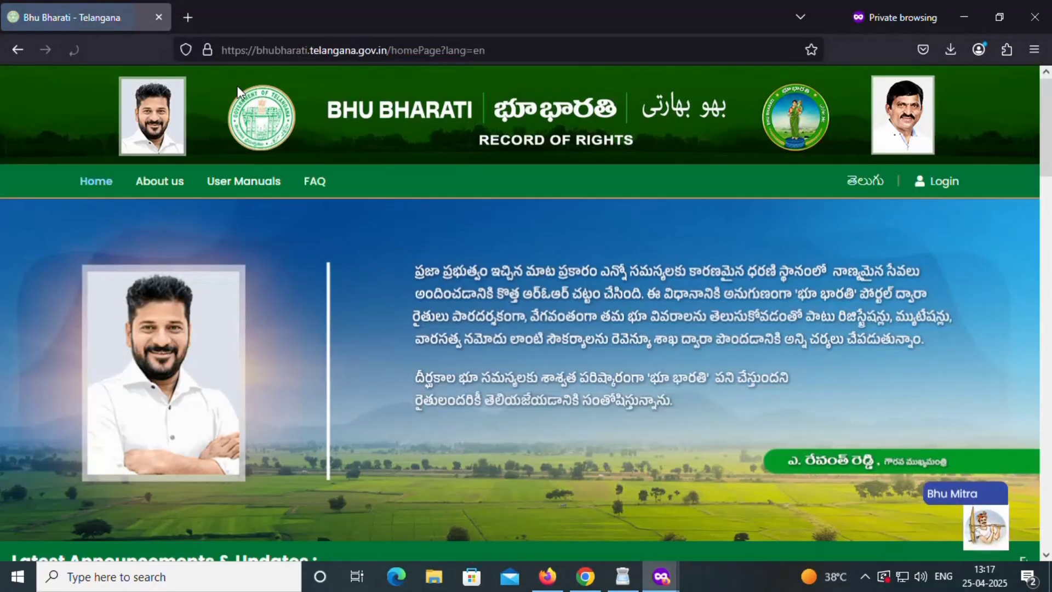
Look over the Transactional Services and Information Services offered on the Bhu Bharati home page.
scroll(557, 265, "down", 10)
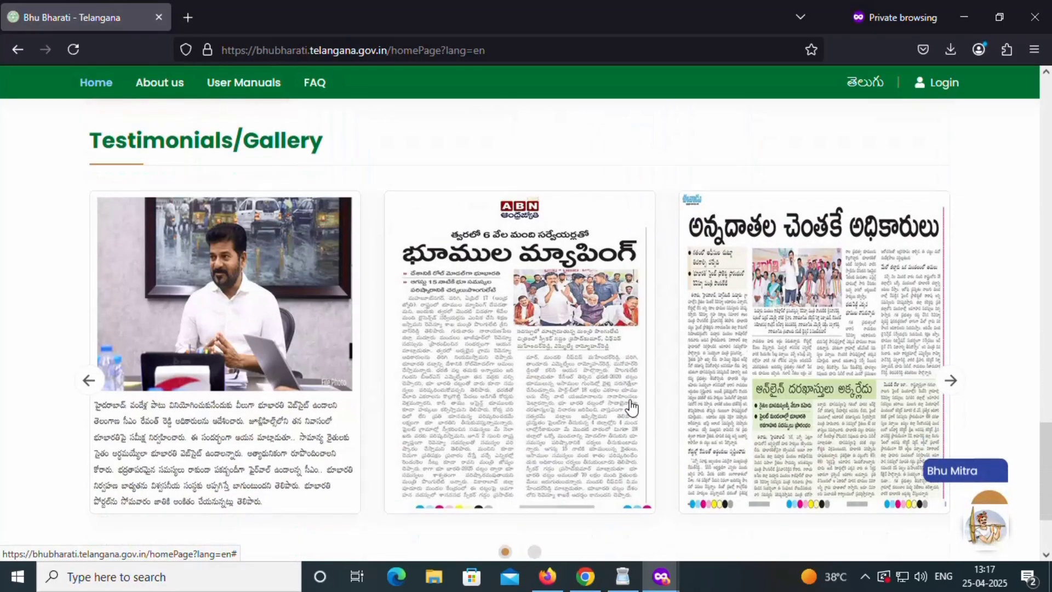
scroll(631, 408, "up", 7)
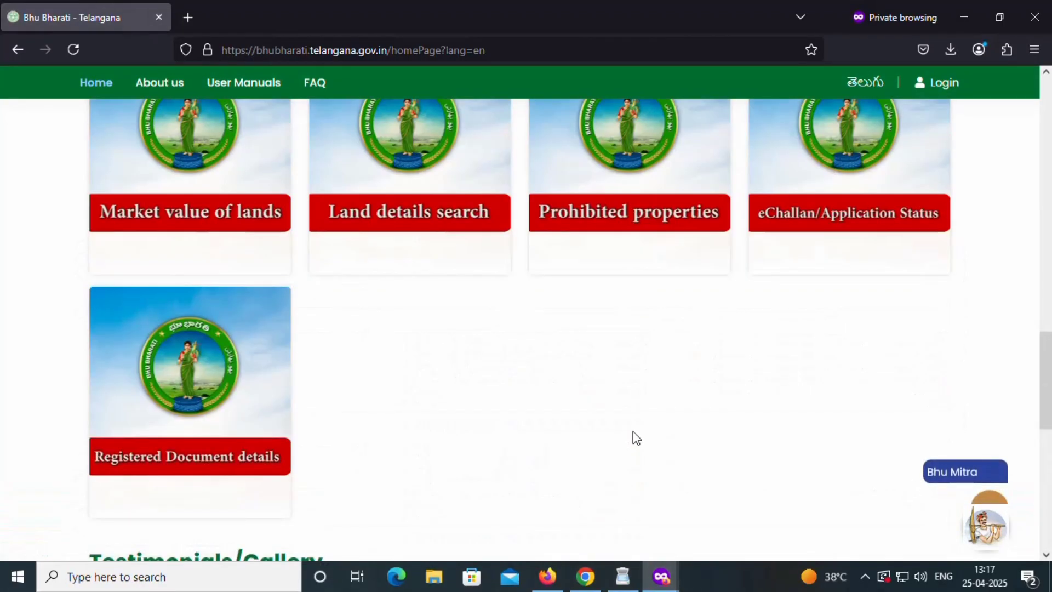
scroll(652, 485, "up", 2)
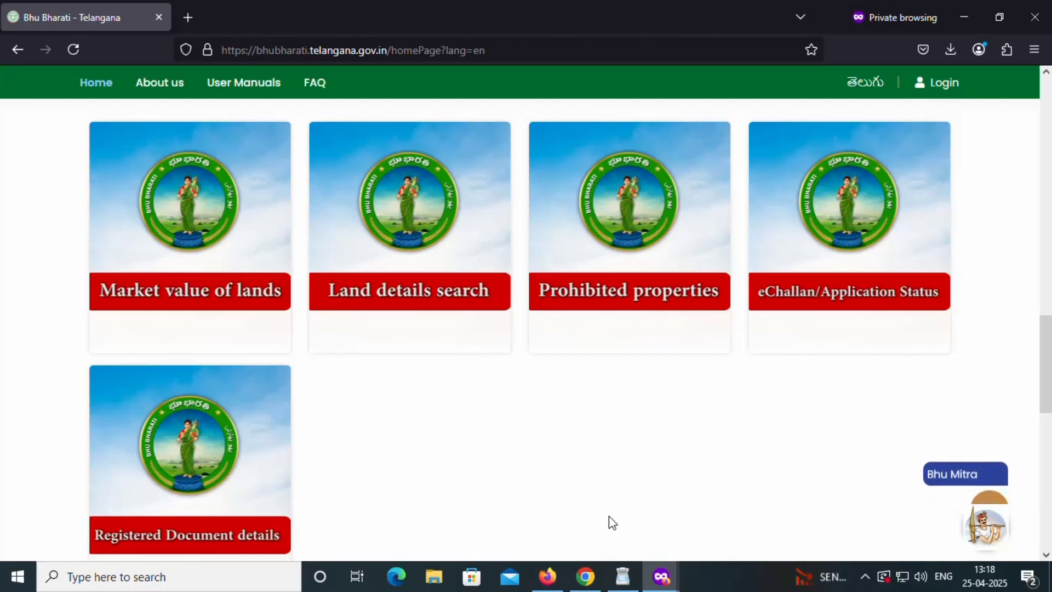
scroll(623, 548, "up", 10)
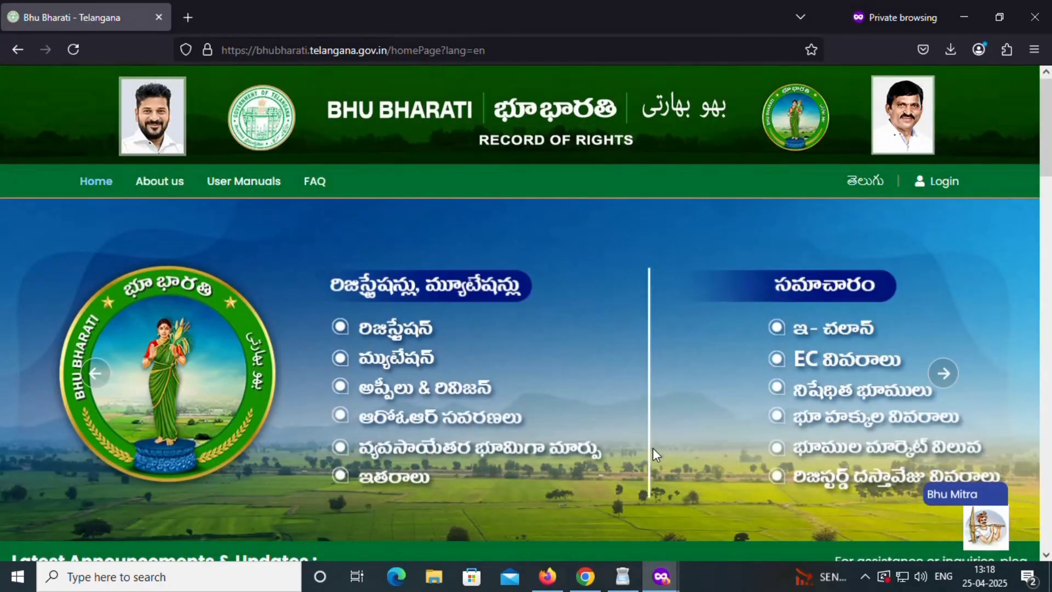
scroll(652, 448, "down", 3)
scroll(658, 452, "down", 5)
scroll(652, 451, "up", 10)
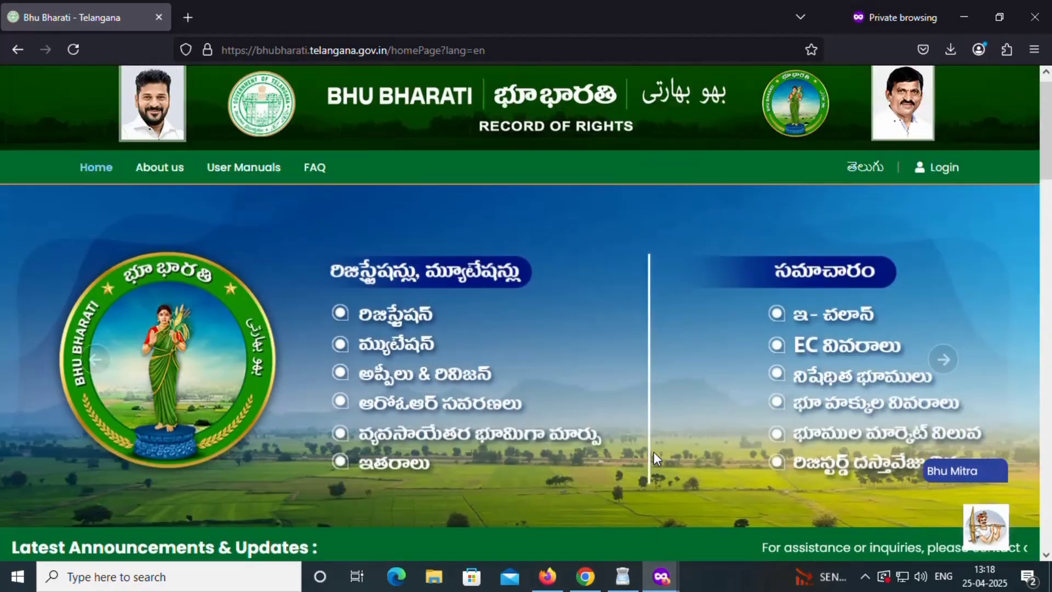
scroll(730, 387, "down", 10)
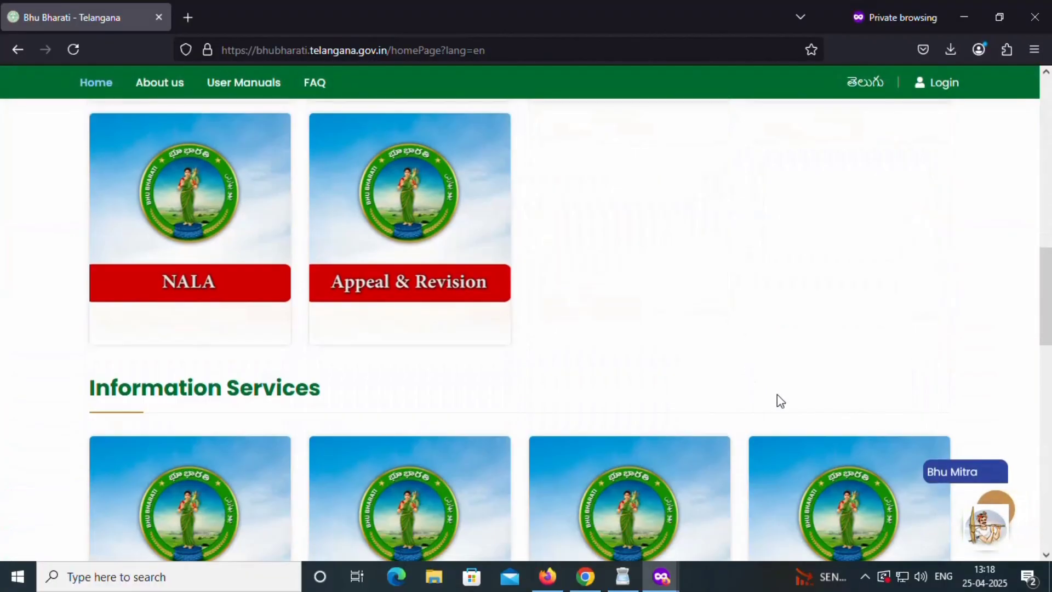
scroll(765, 423, "down", 6)
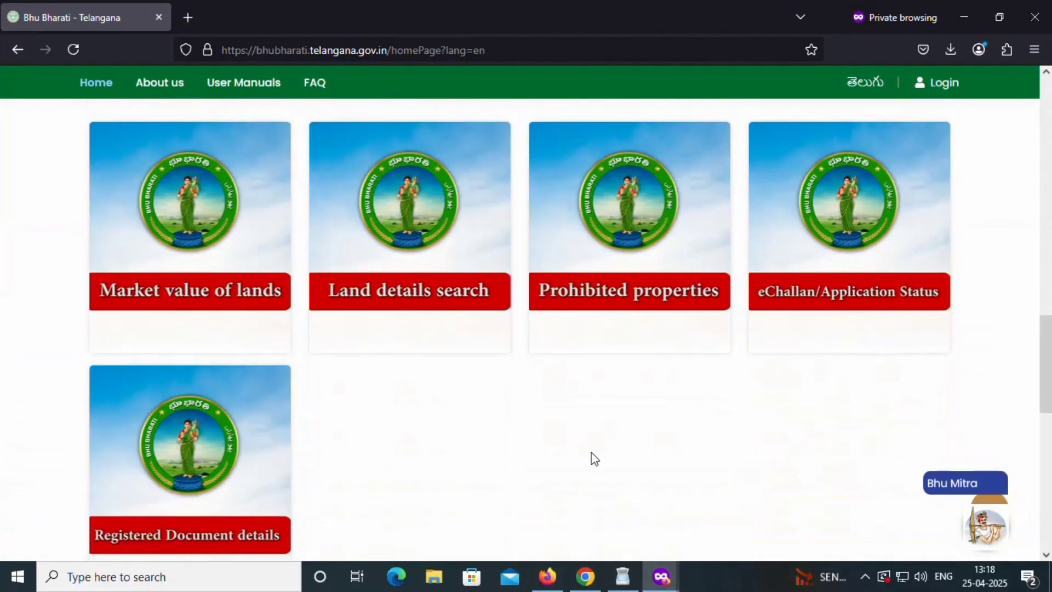
scroll(603, 482, "up", 10)
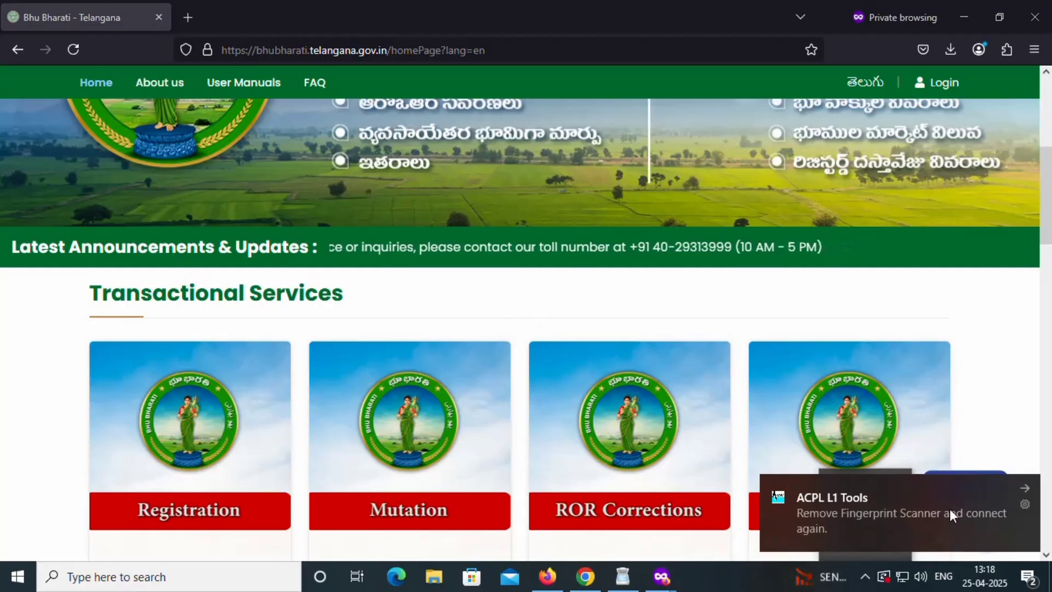
left_click(1023, 491)
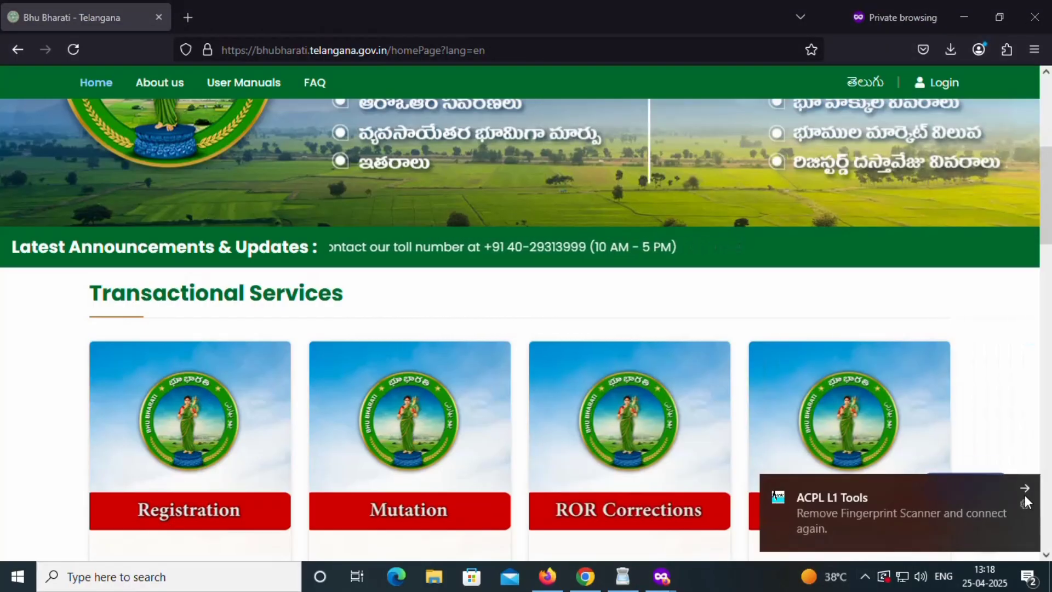
left_click(865, 575)
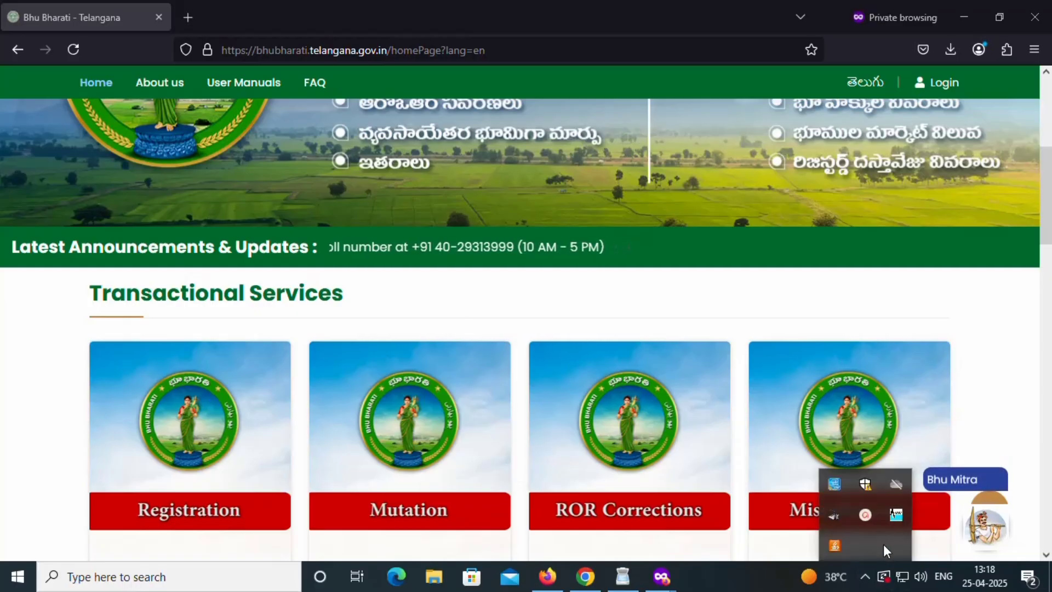
left_click(861, 519)
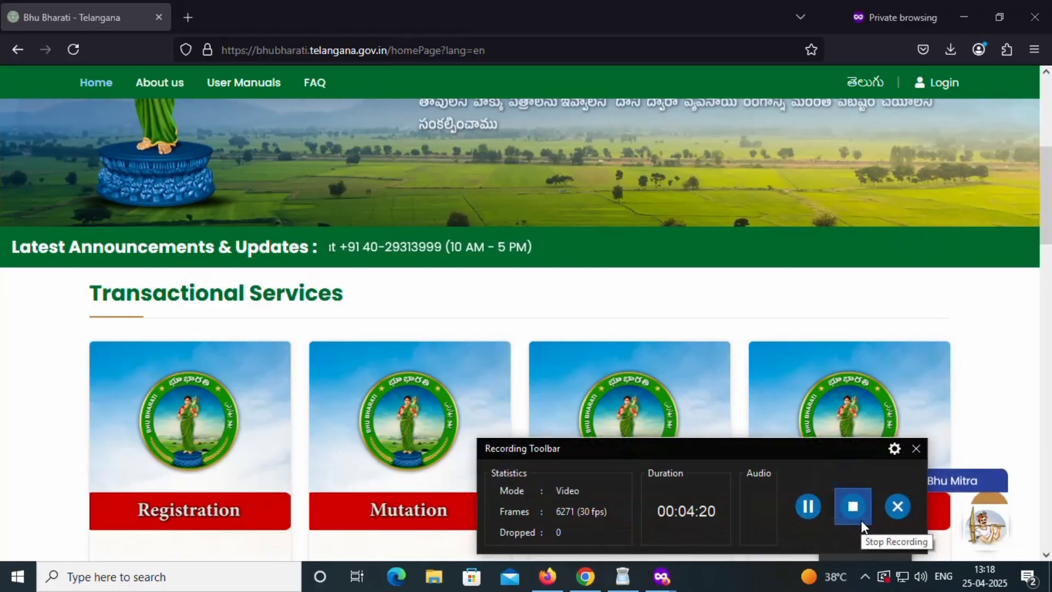